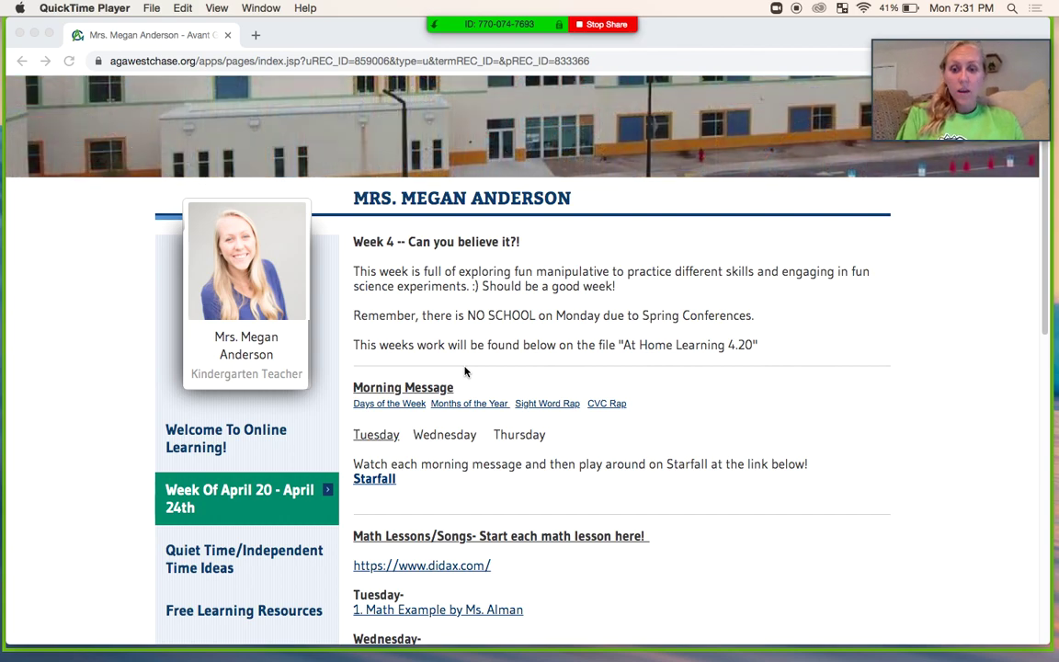
- Open the "At Home Learning 4_20.pdf" file from the class page's Files list
scroll(464, 370, down, 4)
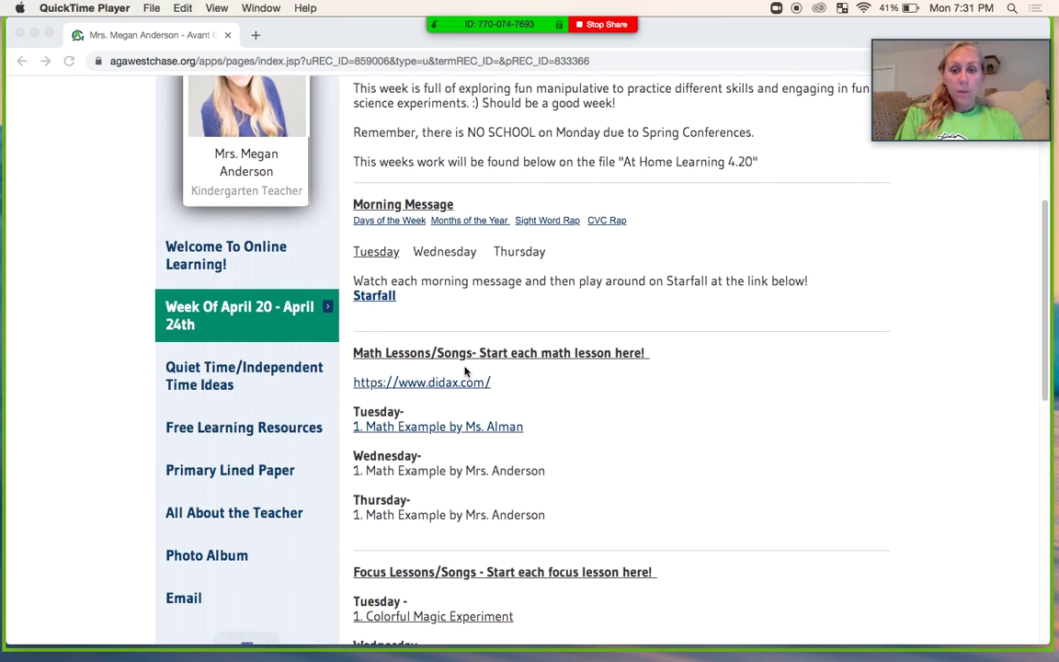
scroll(466, 371, down, 12)
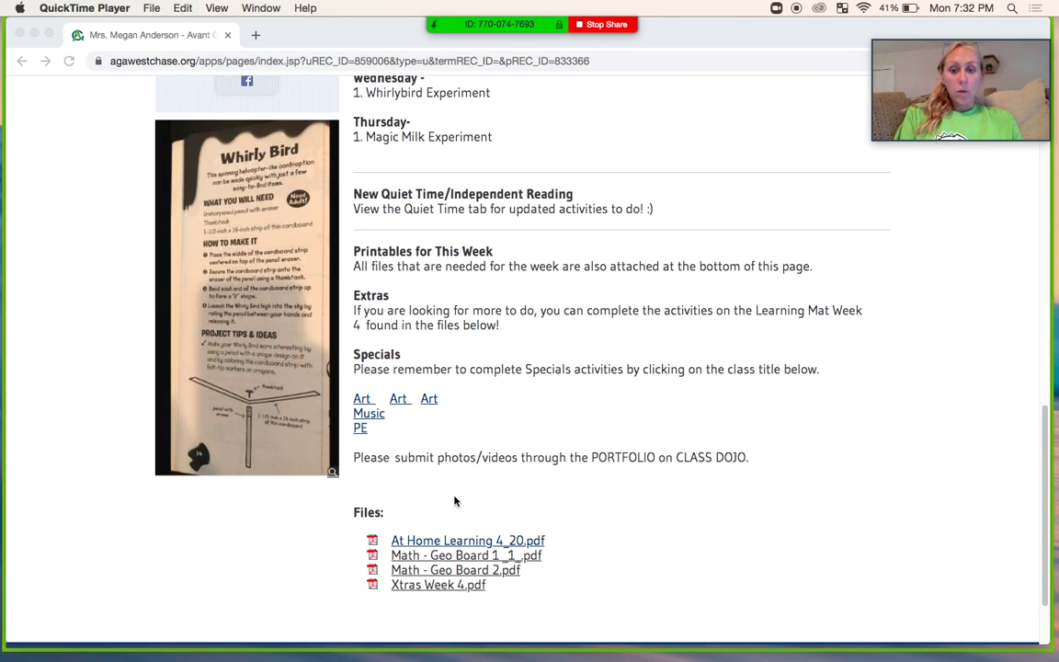
click(441, 542)
click(443, 544)
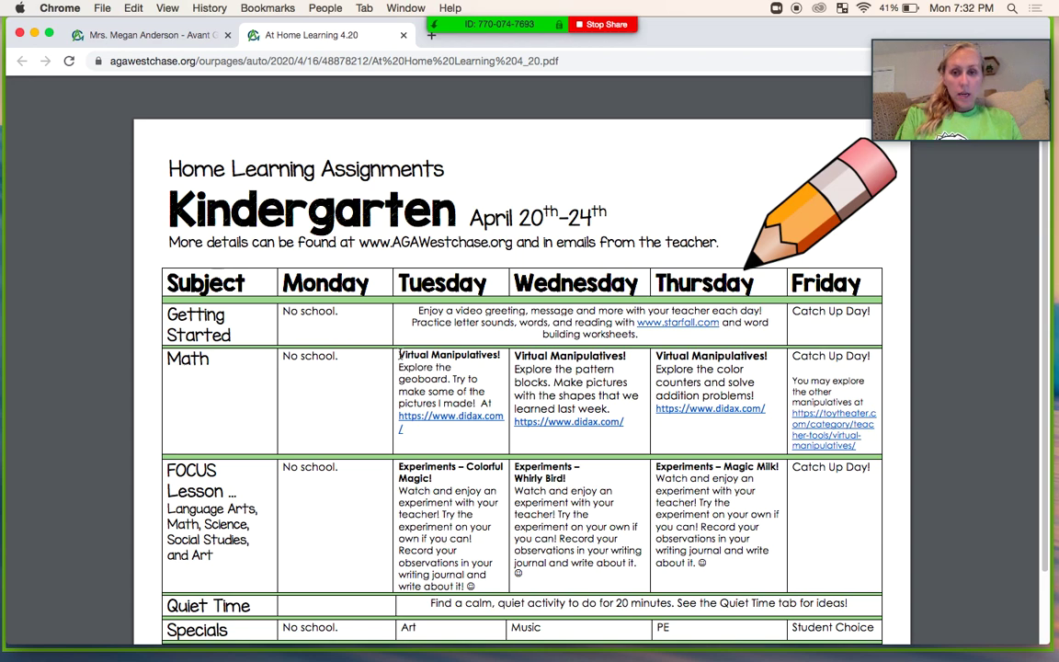
- Highlight Tuesday's Virtual Manipulatives math assignment in the weekly schedule and follow its didax.com link
drag(400, 355, 490, 427)
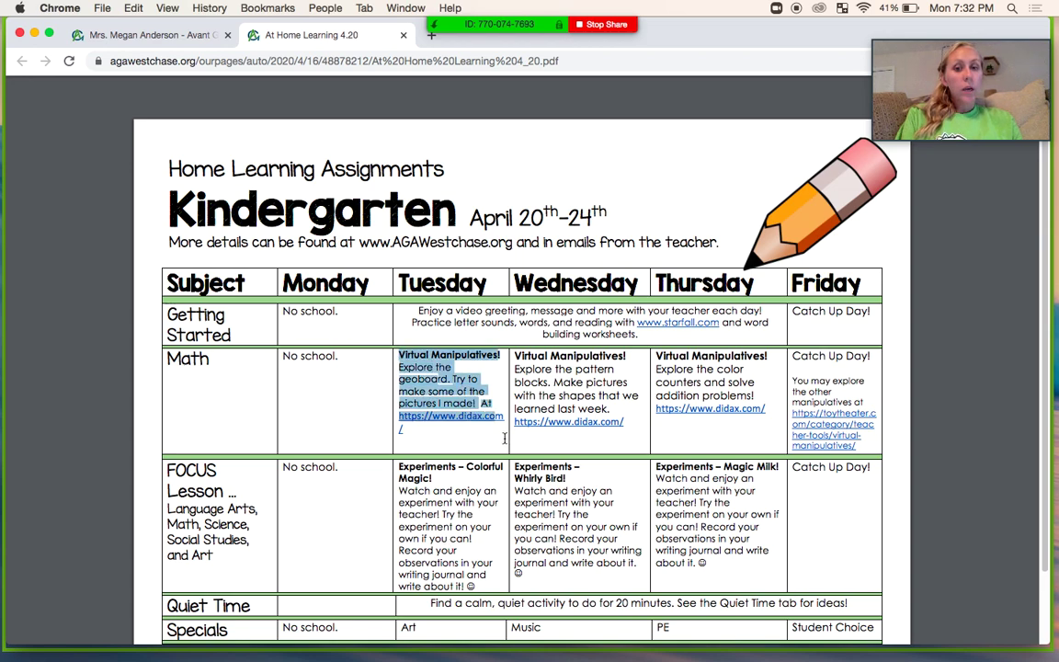
click(502, 442)
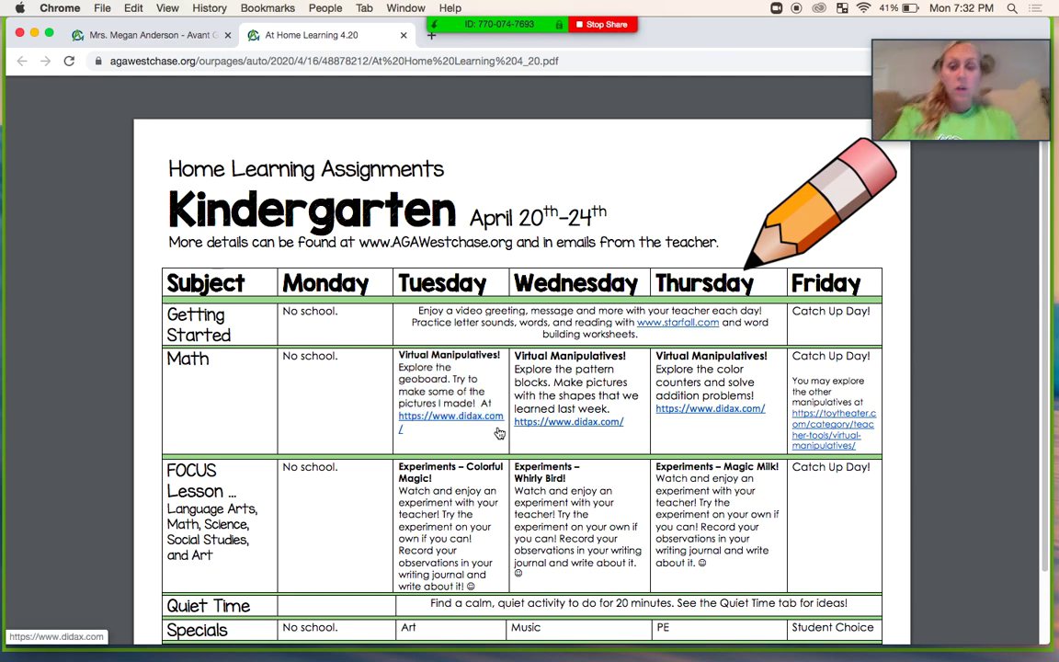
click(449, 423)
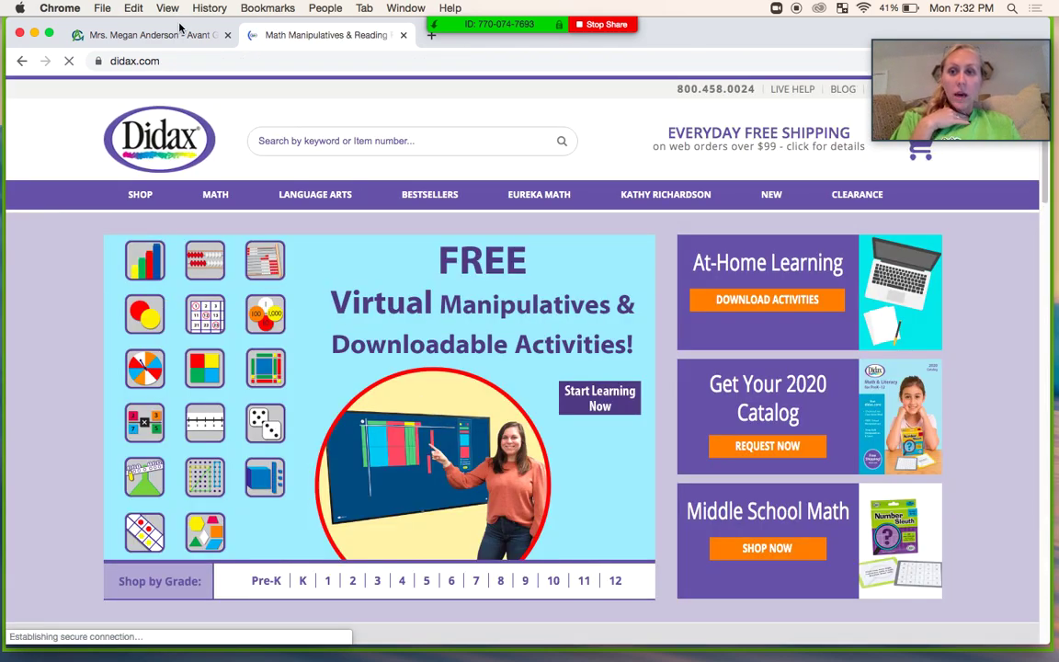
- Return to the class page, follow its didax.com math link and open the site's free virtual manipulatives collection
click(157, 35)
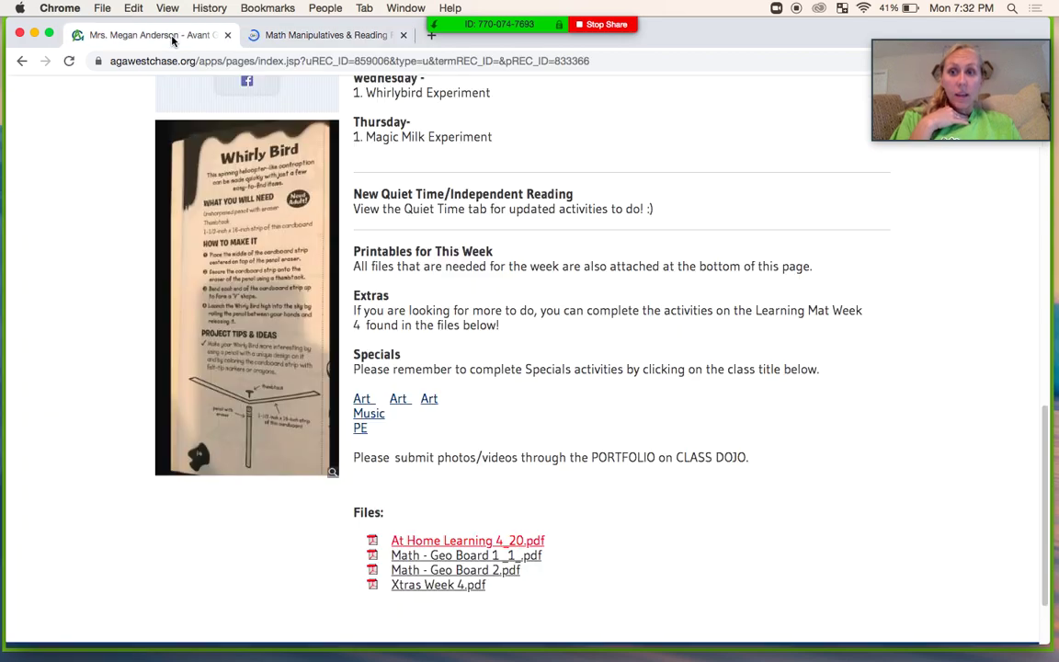
scroll(395, 304, up, 5)
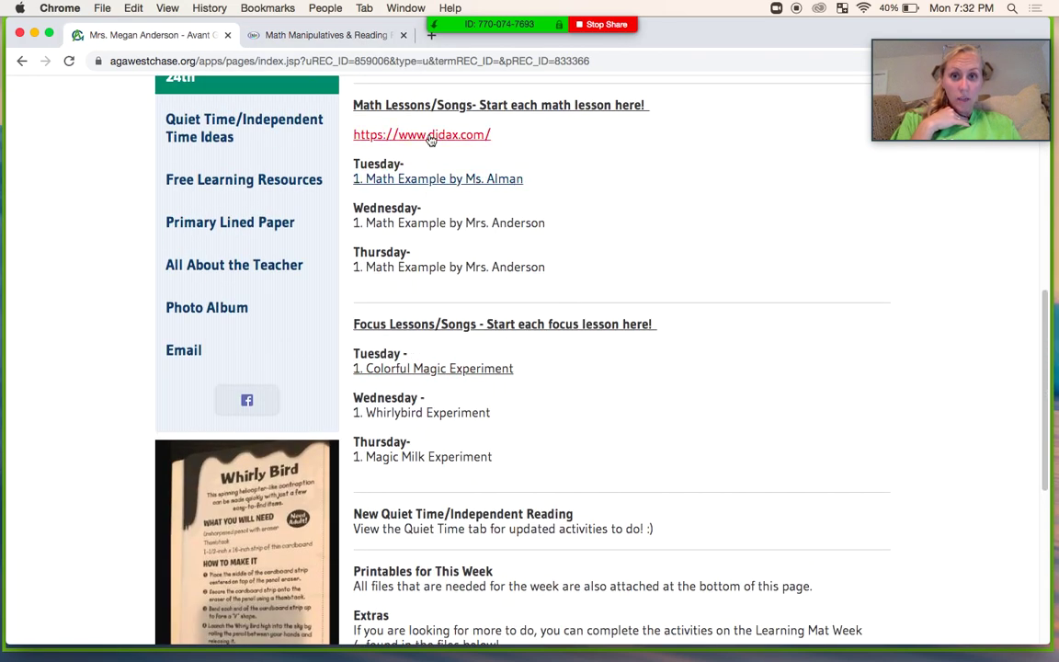
click(428, 136)
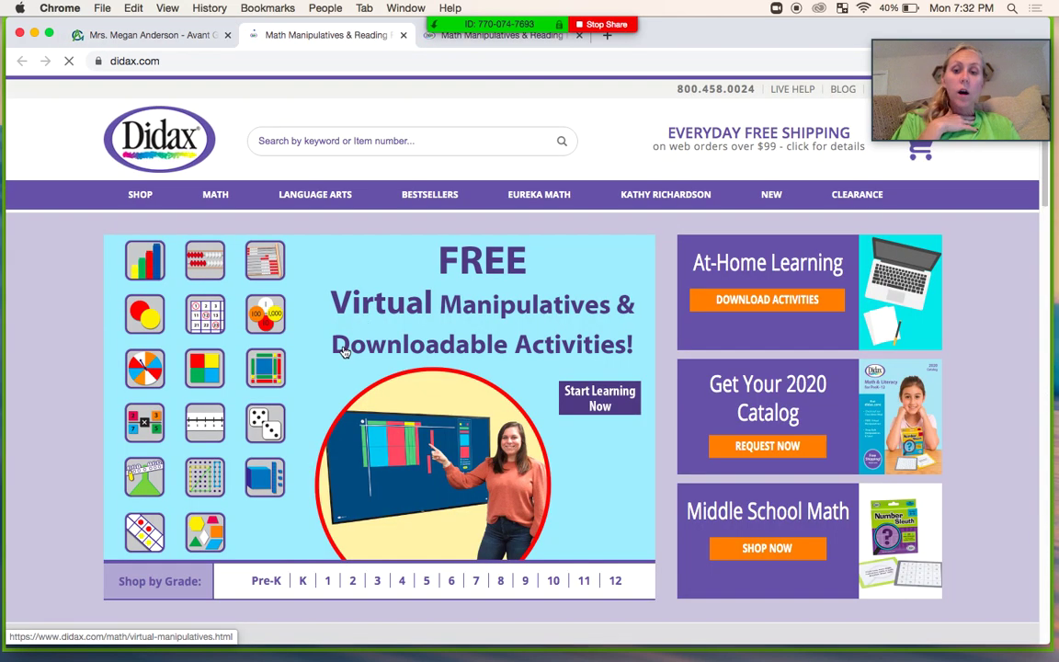
scroll(343, 352, down, 1)
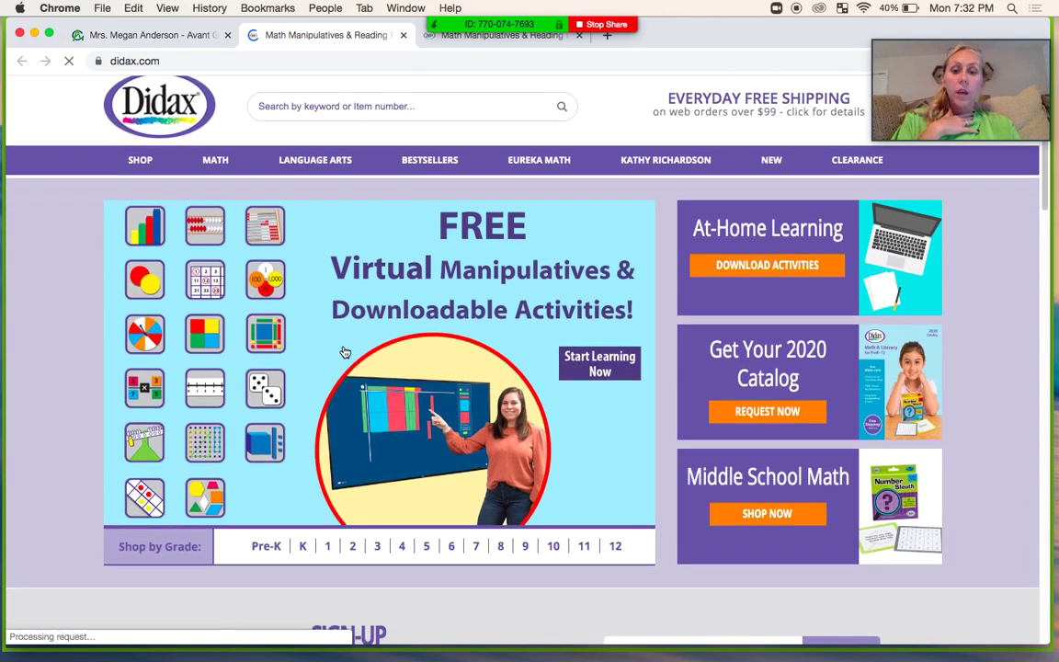
click(602, 371)
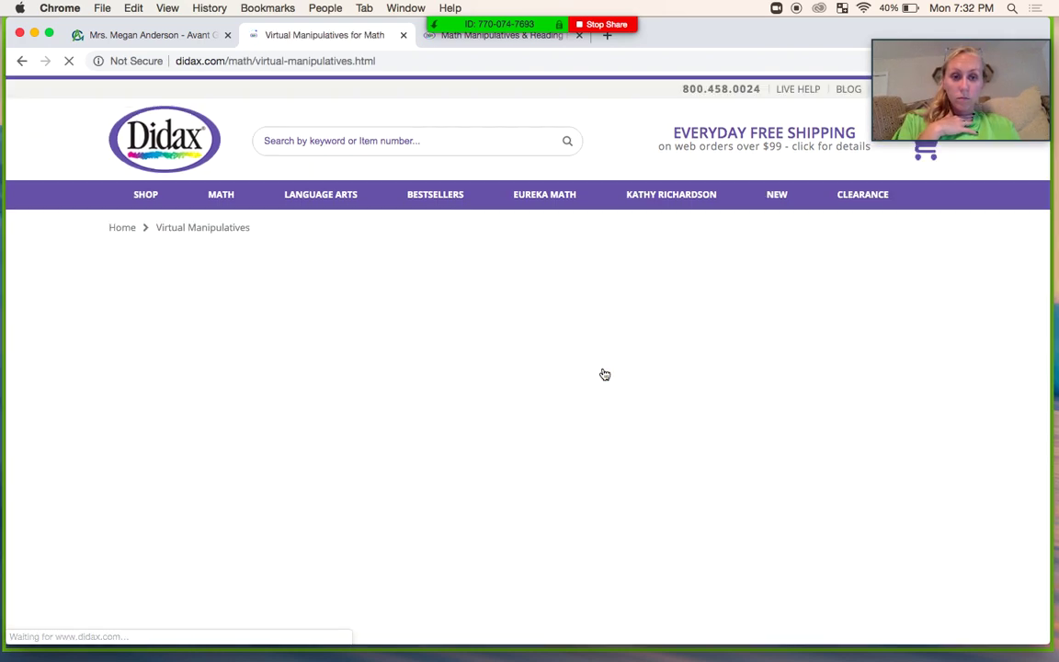
- Launch the Geoboard from the virtual manipulatives collection and switch it to the square peg grid
scroll(381, 493, down, 5)
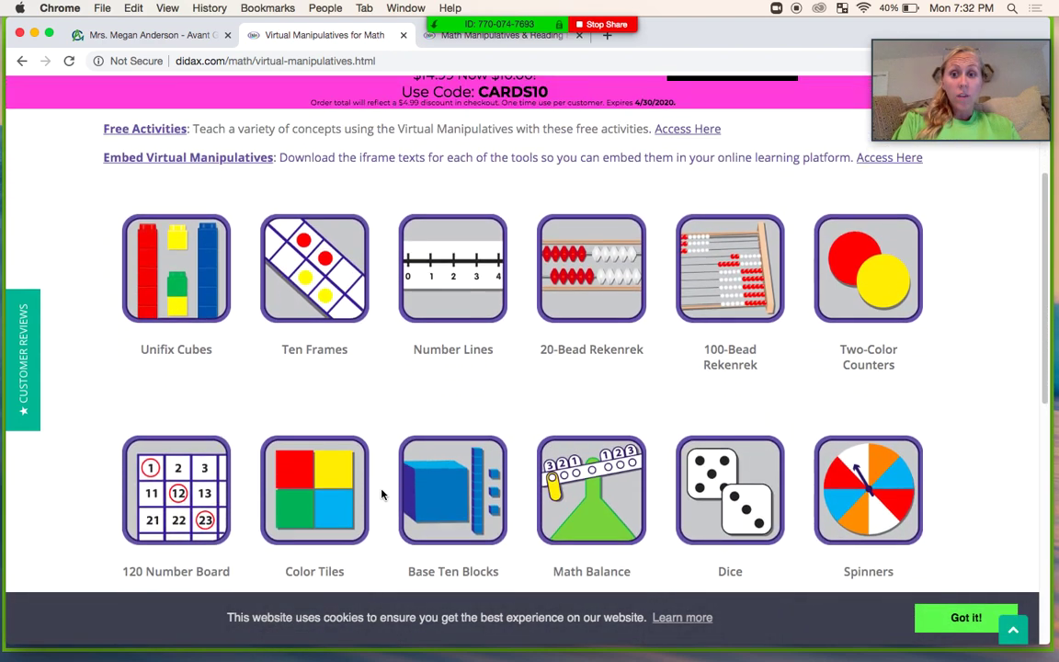
scroll(381, 495, down, 2)
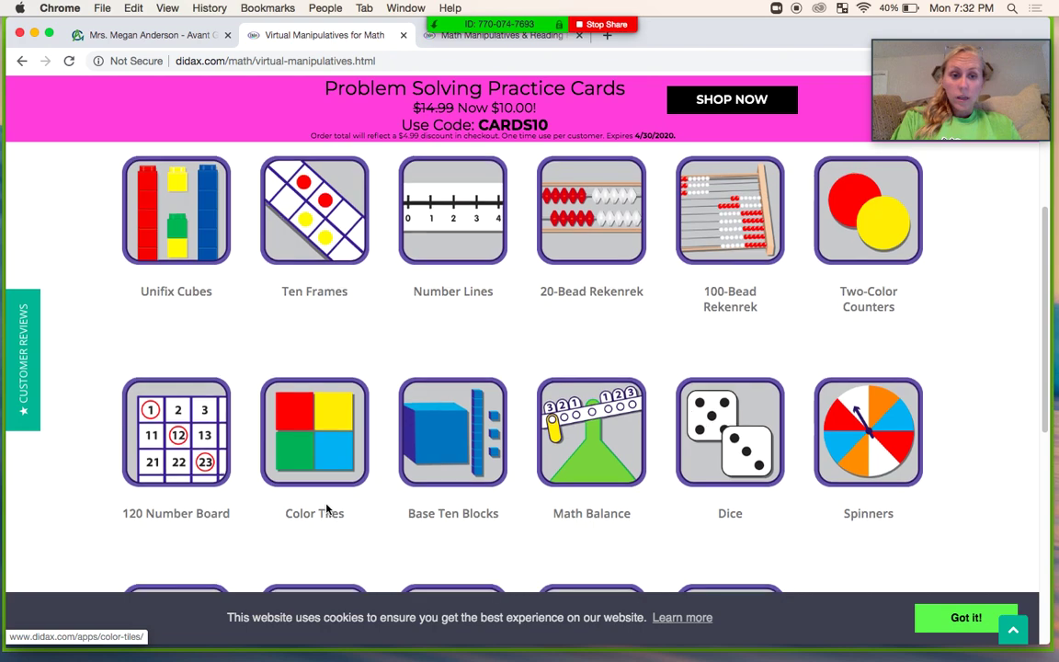
scroll(318, 510, down, 7)
click(459, 333)
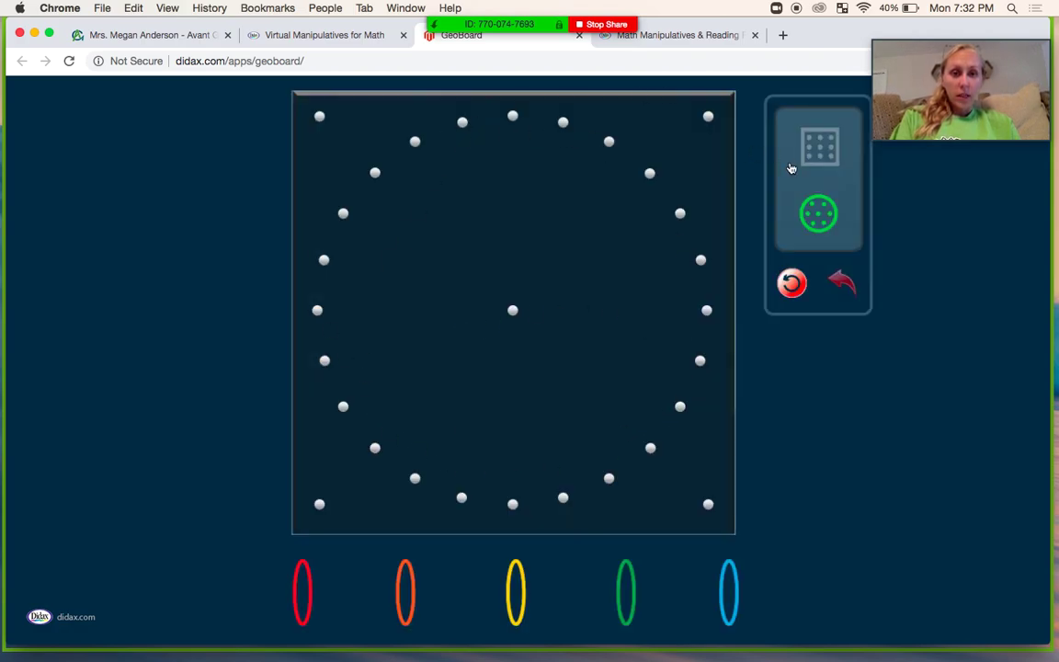
click(812, 160)
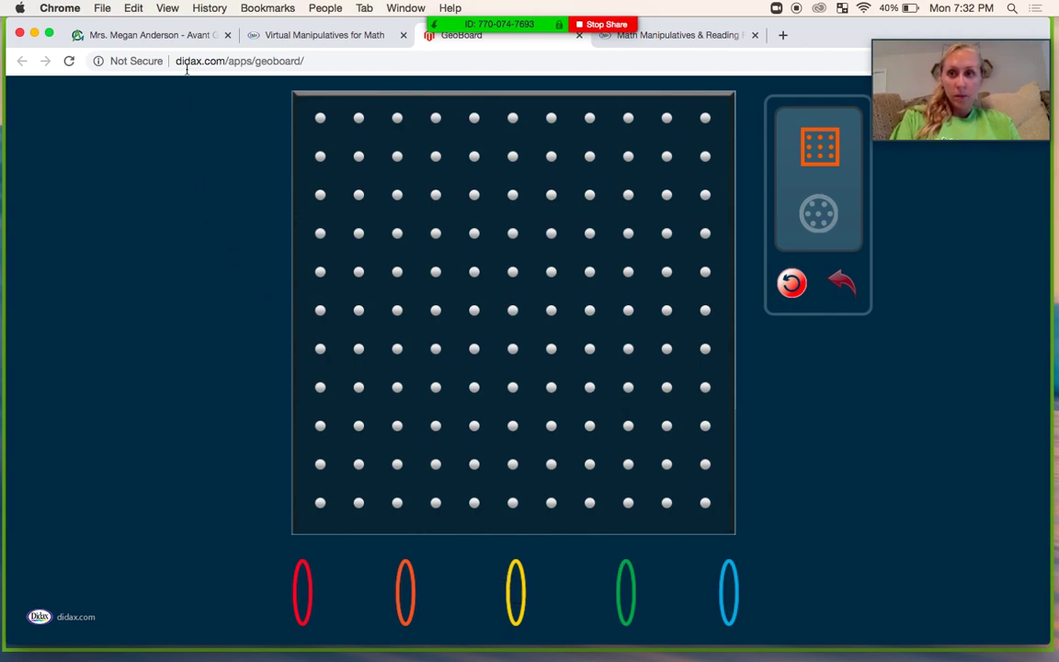
- Open the "Math - Geo Board 1 _1_.pdf" file from the class page and look over its example shapes
click(140, 37)
scroll(415, 460, down, 5)
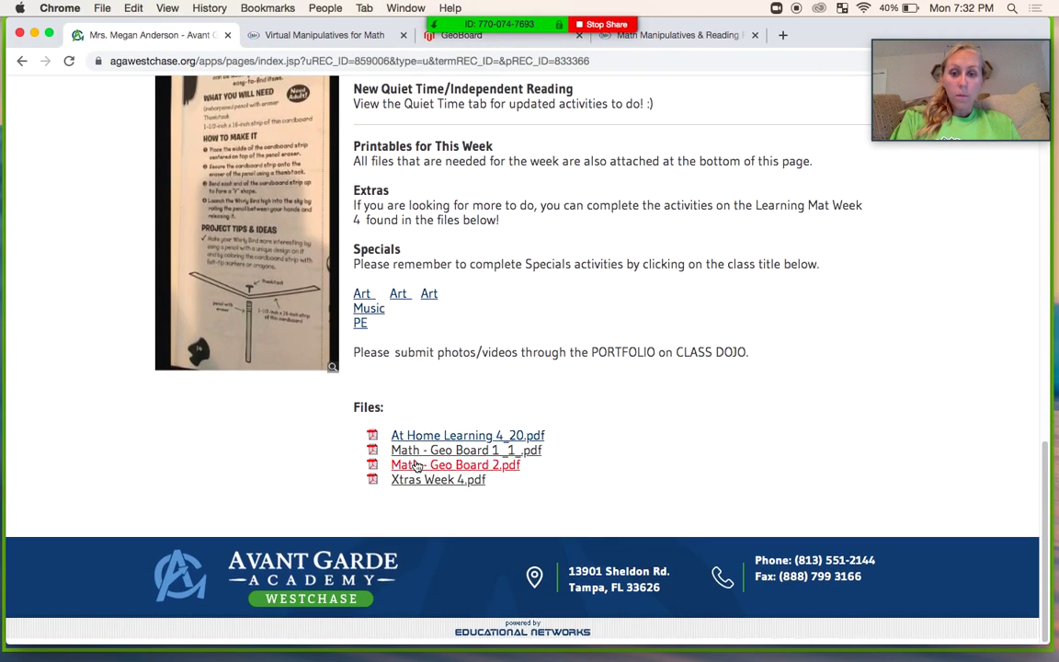
click(438, 465)
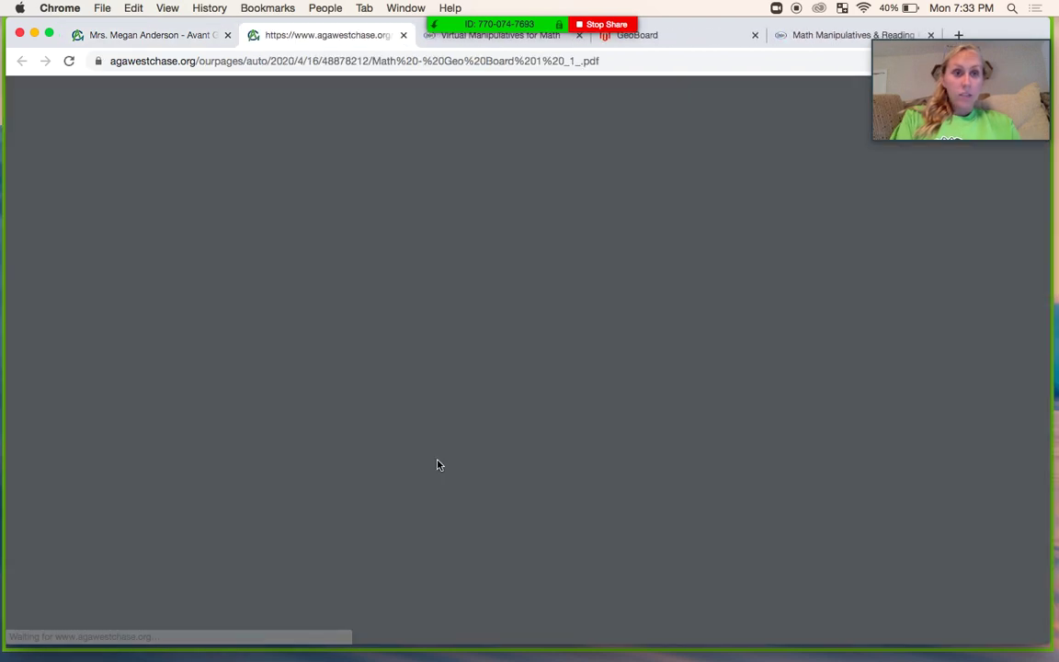
scroll(438, 465, down, 5)
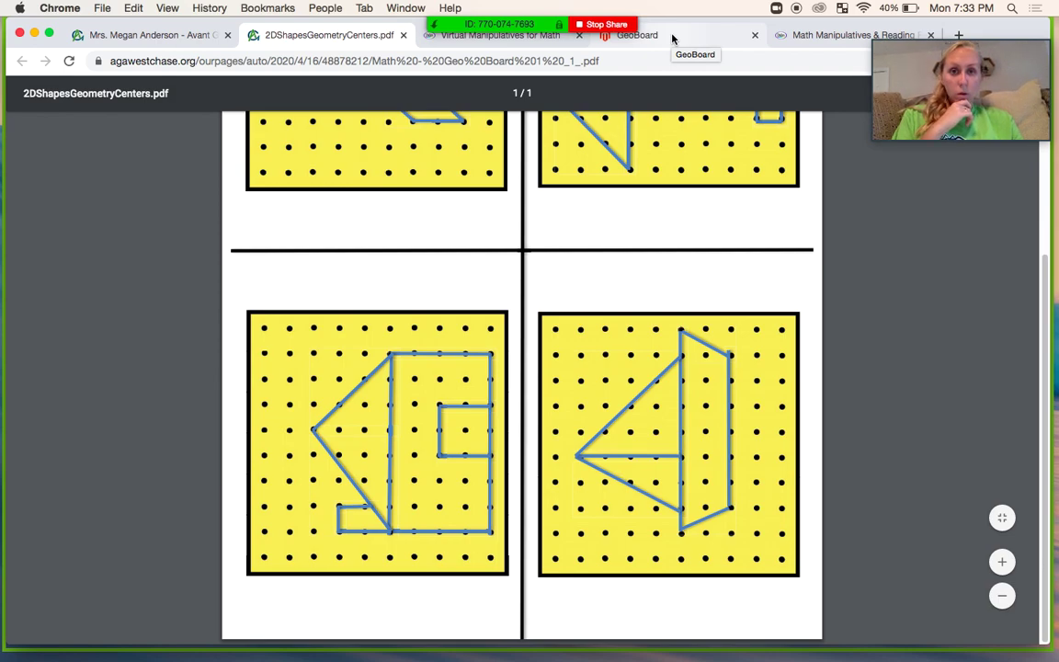
- Back on the Geoboard, stretch an orange band into a rectangle six peg spaces wide and four high for the house body
click(672, 39)
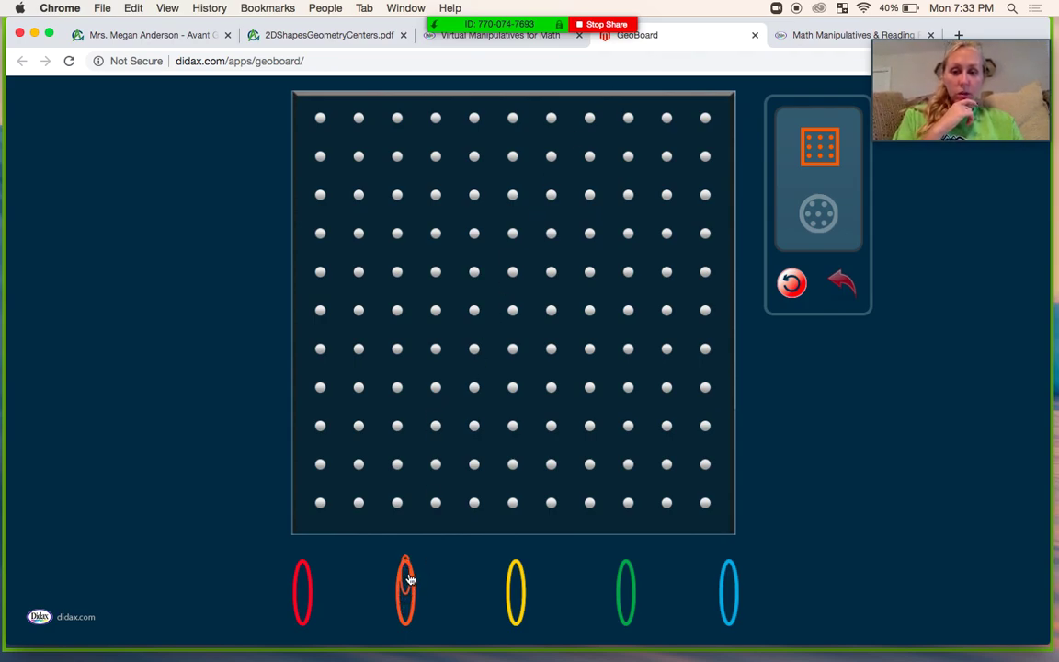
drag(407, 590, 629, 310)
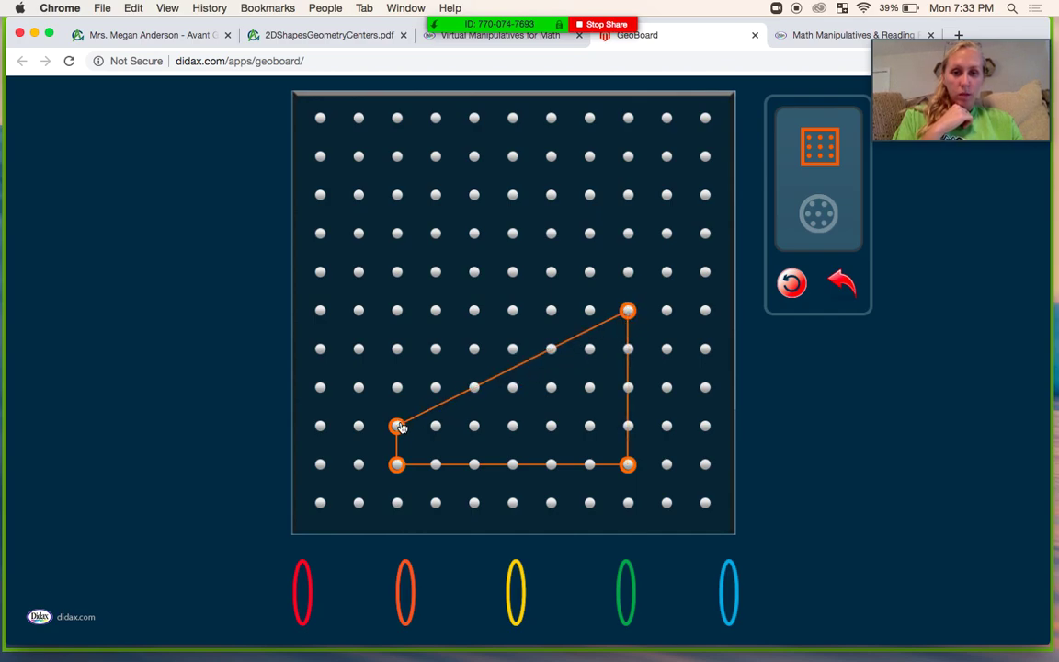
drag(400, 427, 398, 311)
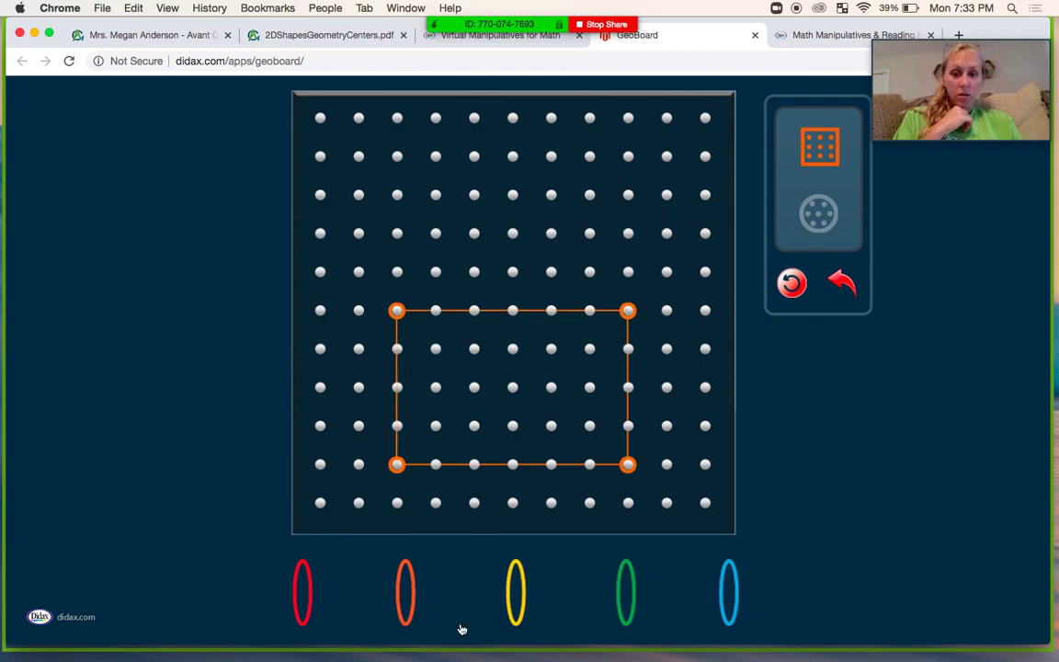
- Stretch a yellow band into a triangular roof spanning the rectangle's upper edge, with its peak centered three peg spaces above
drag(515, 598, 396, 276)
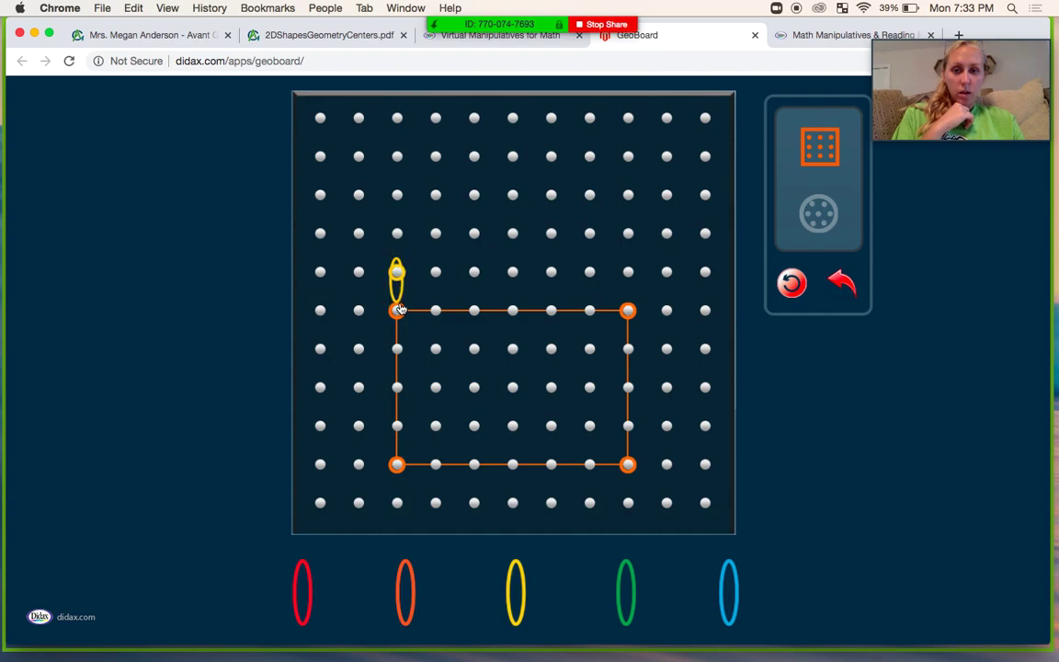
drag(398, 285, 634, 319)
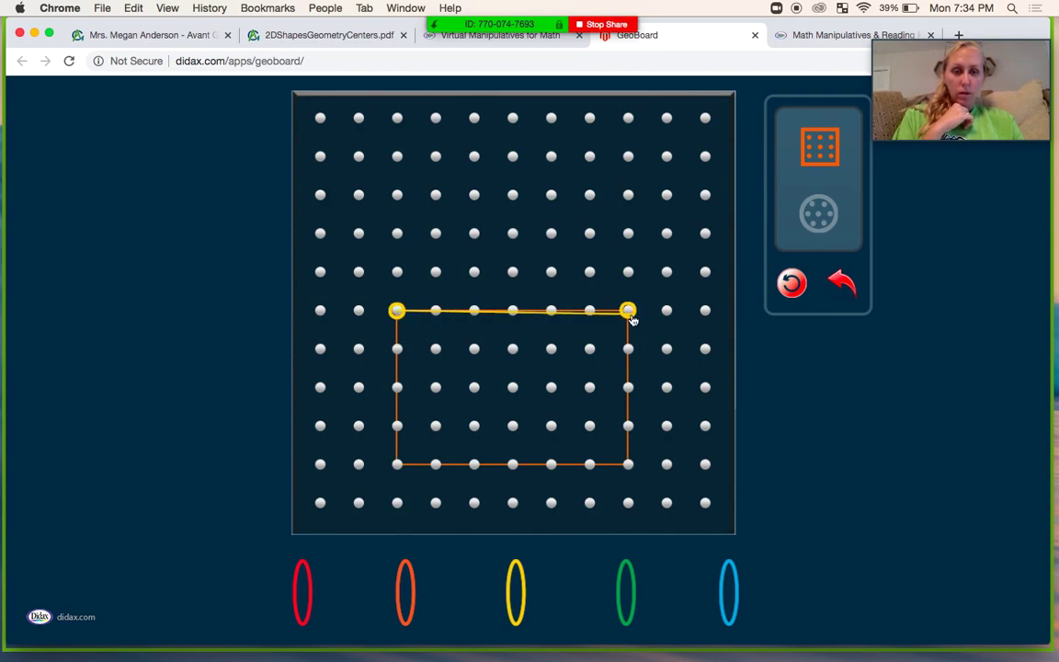
drag(513, 311, 512, 188)
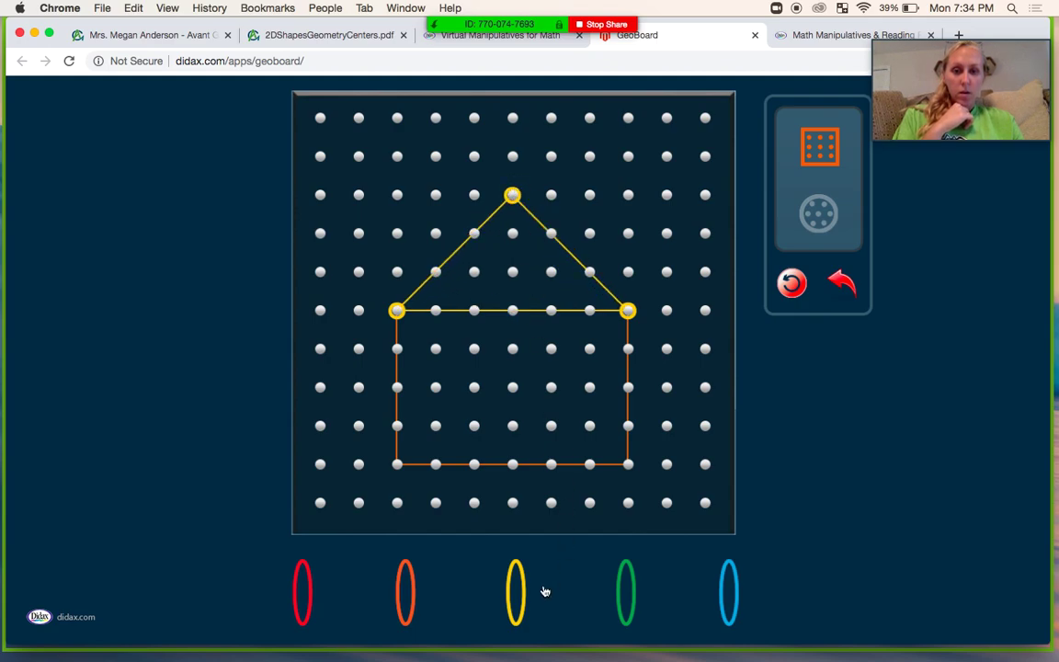
- Shape a green band into a chimney one peg space wide, rising from the roof's left slope to the height of its peak
drag(629, 599, 435, 311)
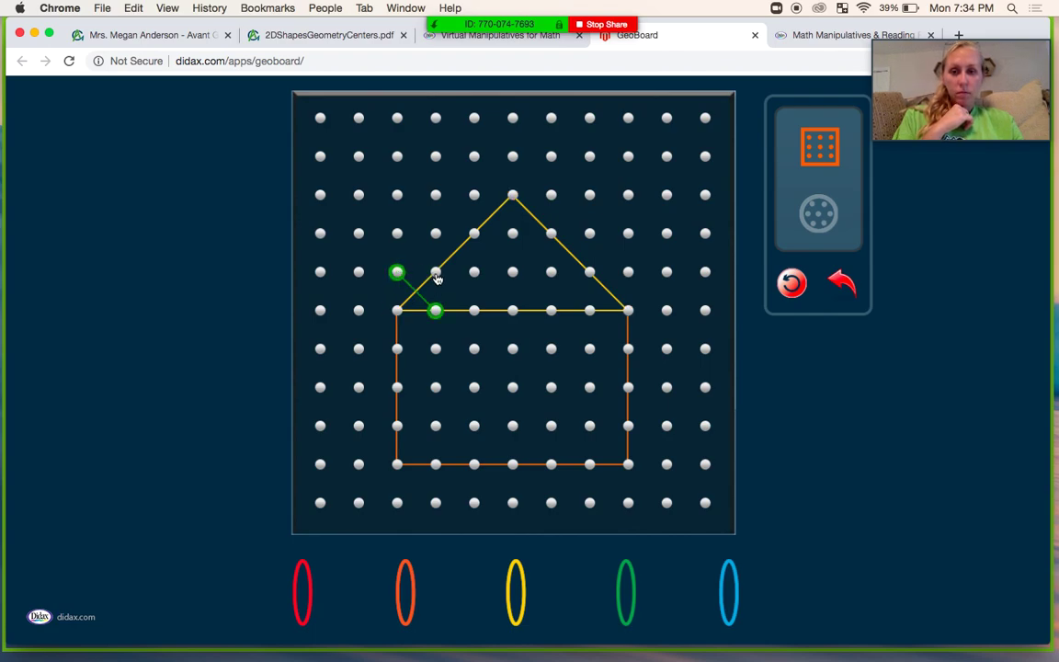
click(438, 279)
click(405, 281)
drag(400, 281, 398, 313)
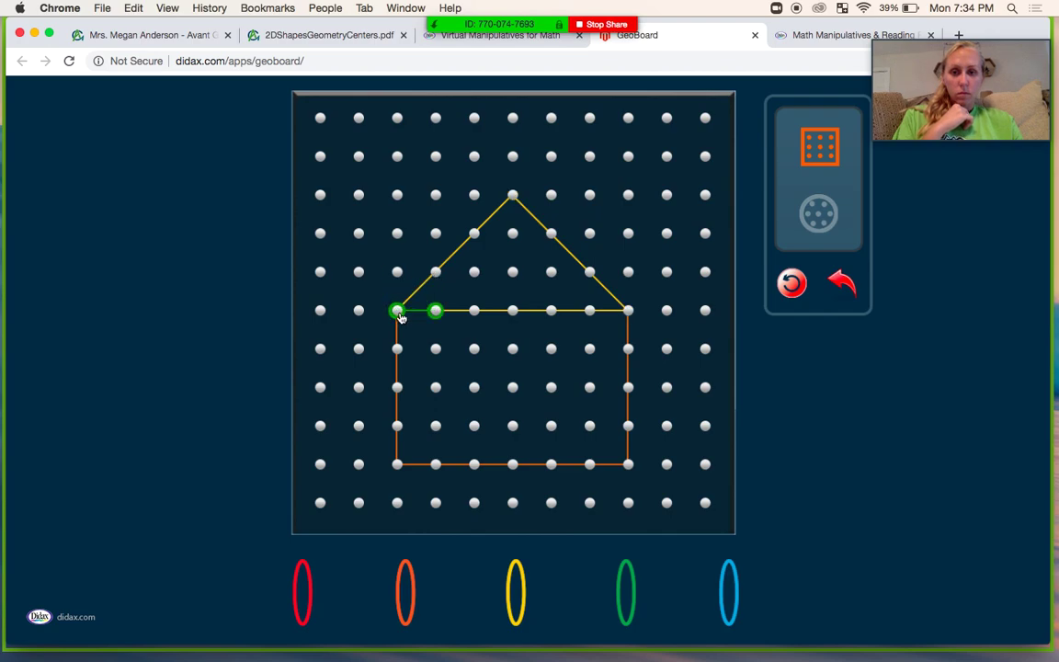
click(399, 312)
click(398, 313)
drag(400, 315, 437, 198)
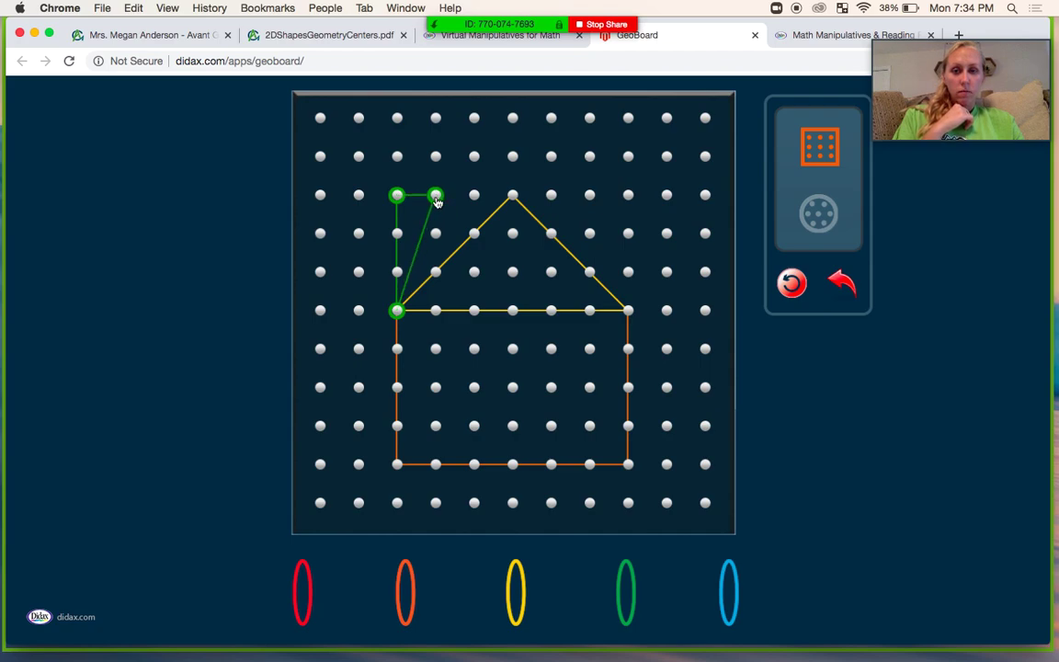
drag(417, 261, 437, 277)
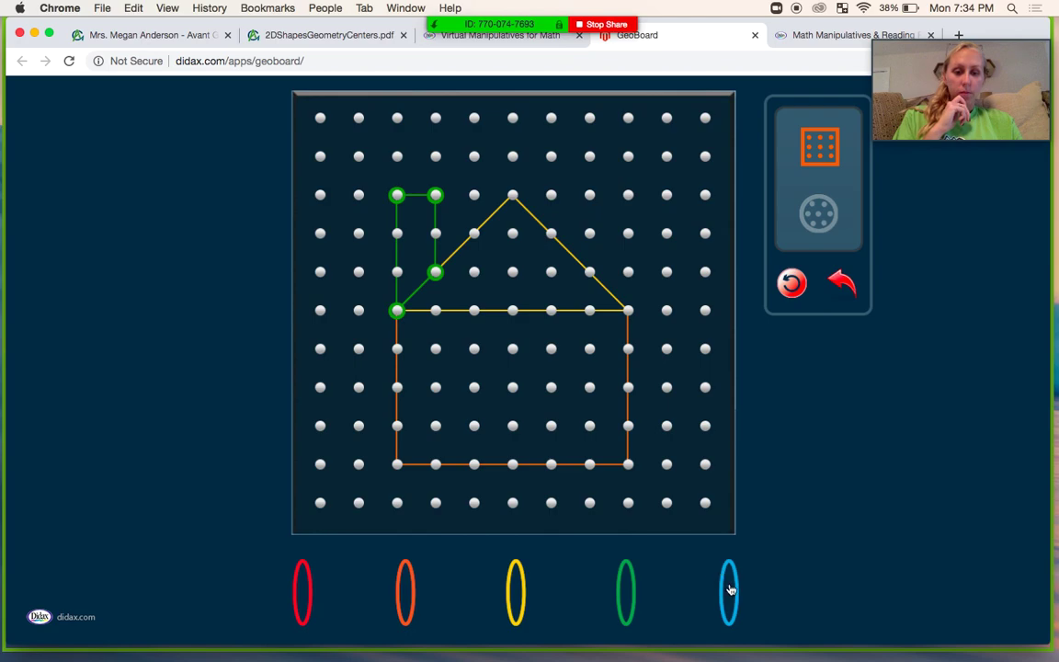
- Stretch a blue band into a door one peg space wide and two high on the house's base
drag(730, 589, 514, 387)
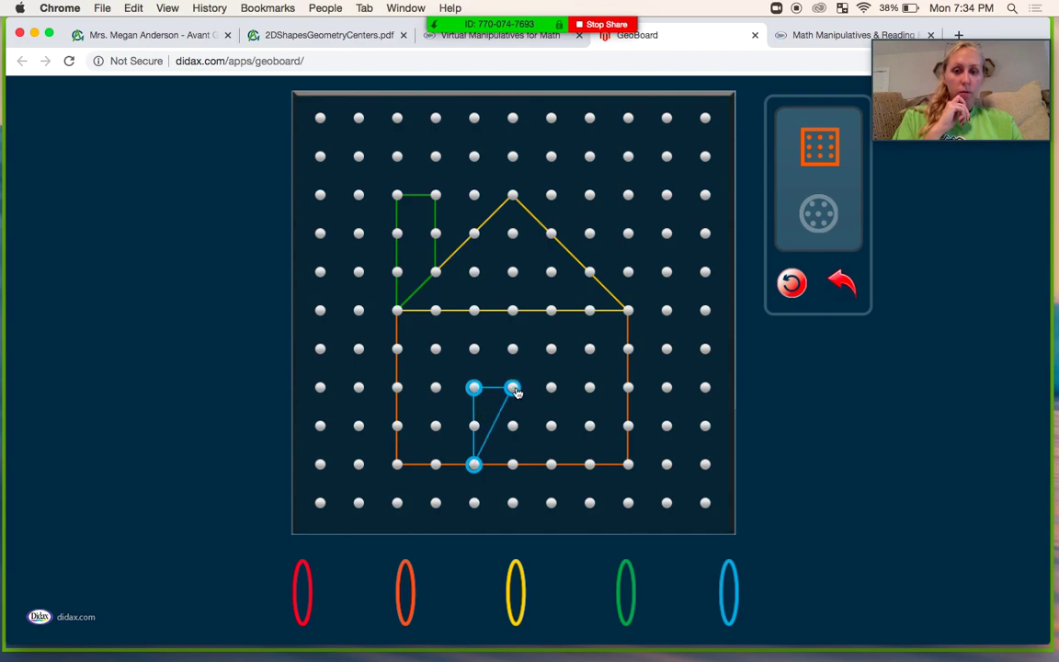
drag(495, 425, 516, 469)
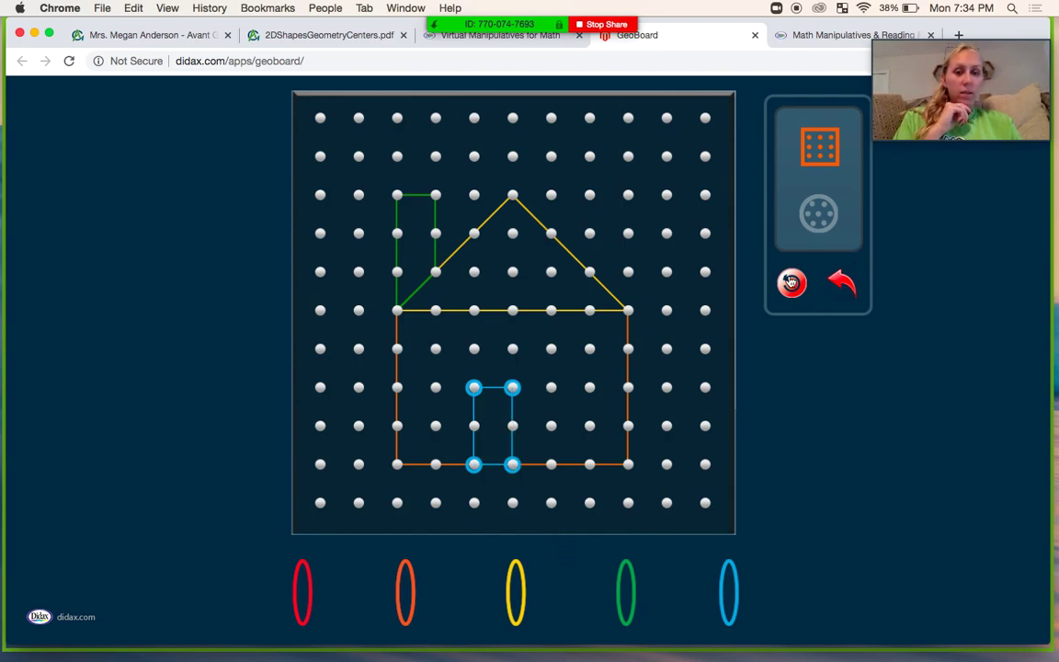
- Clear the board and, on the circular peg layout, stretch a yellow band into a six-cornered shape that includes the center peg
click(791, 285)
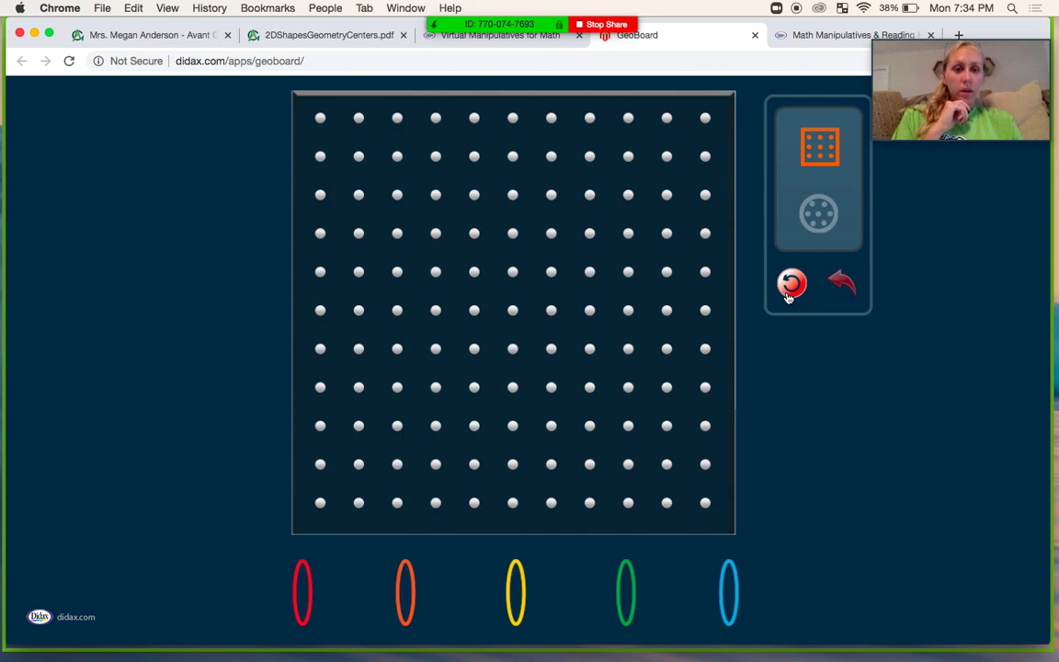
click(812, 228)
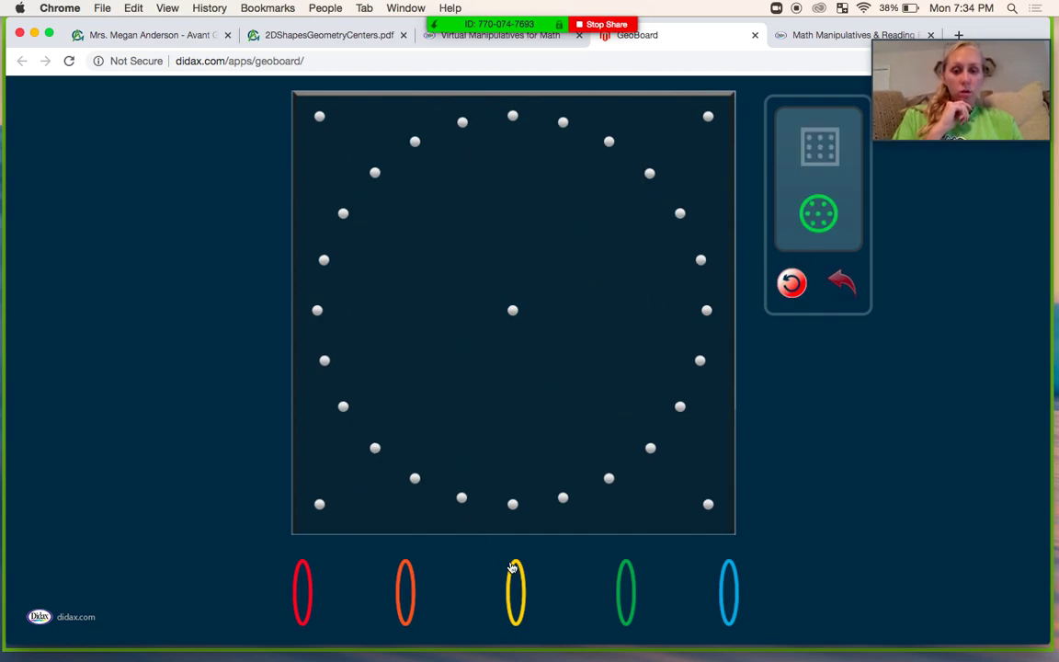
drag(516, 574, 655, 460)
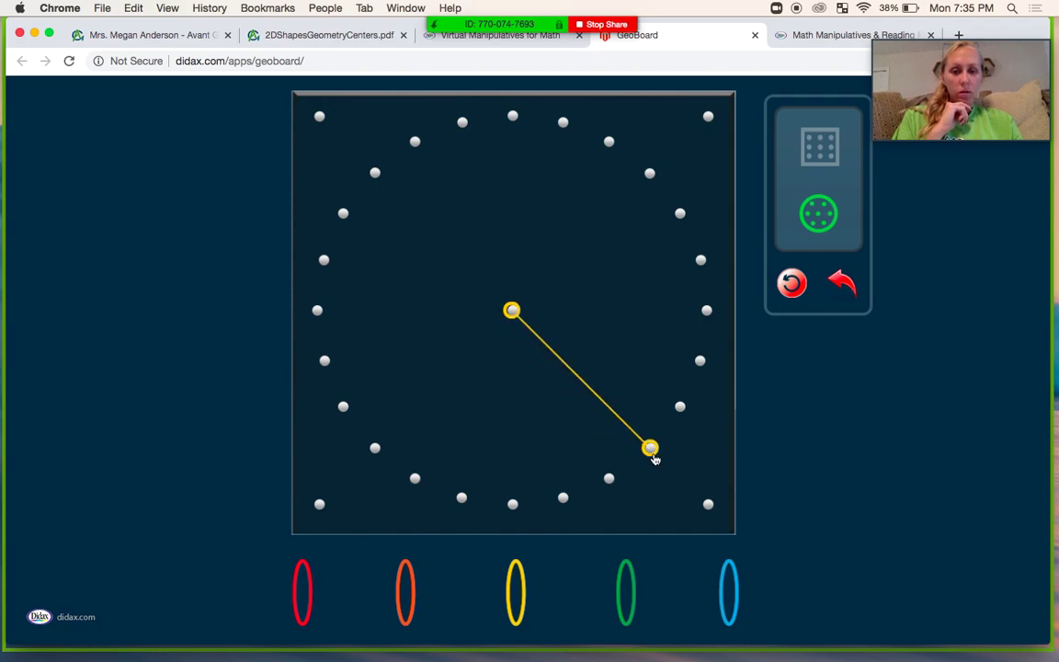
drag(599, 405, 562, 121)
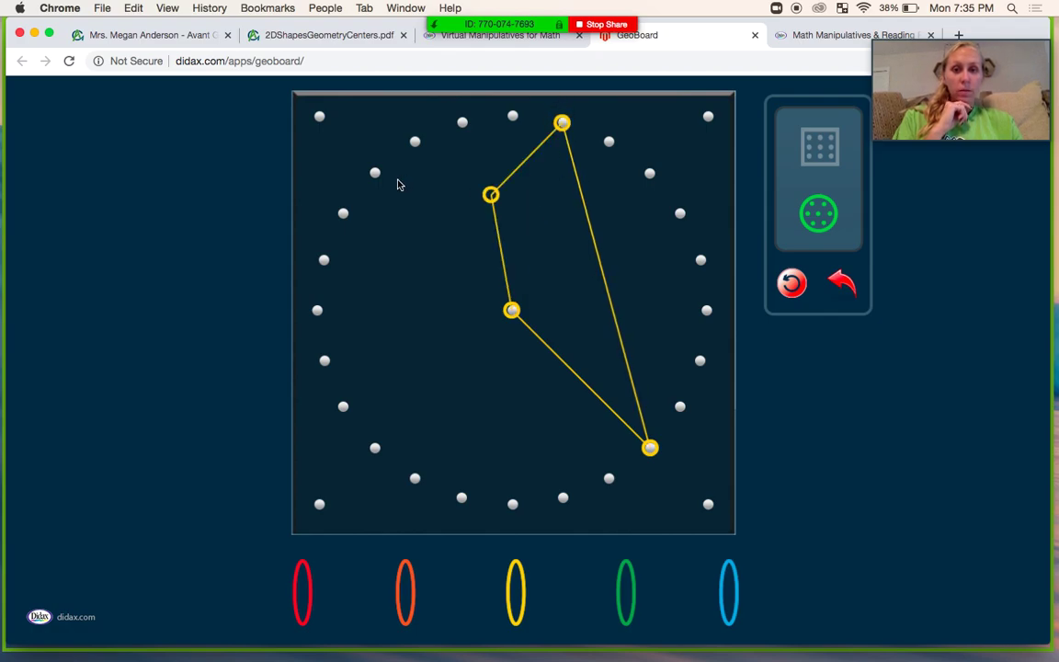
drag(397, 185, 379, 174)
drag(480, 283, 326, 362)
drag(477, 460, 415, 478)
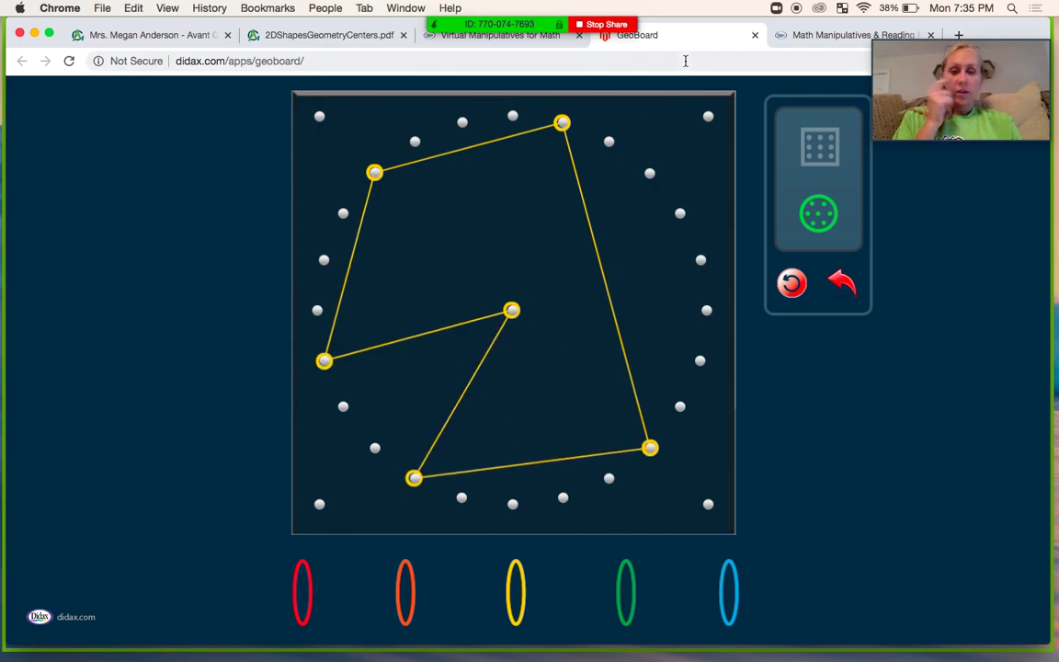
- Close the Geoboard and look through the other tools in the virtual manipulatives collection
click(756, 34)
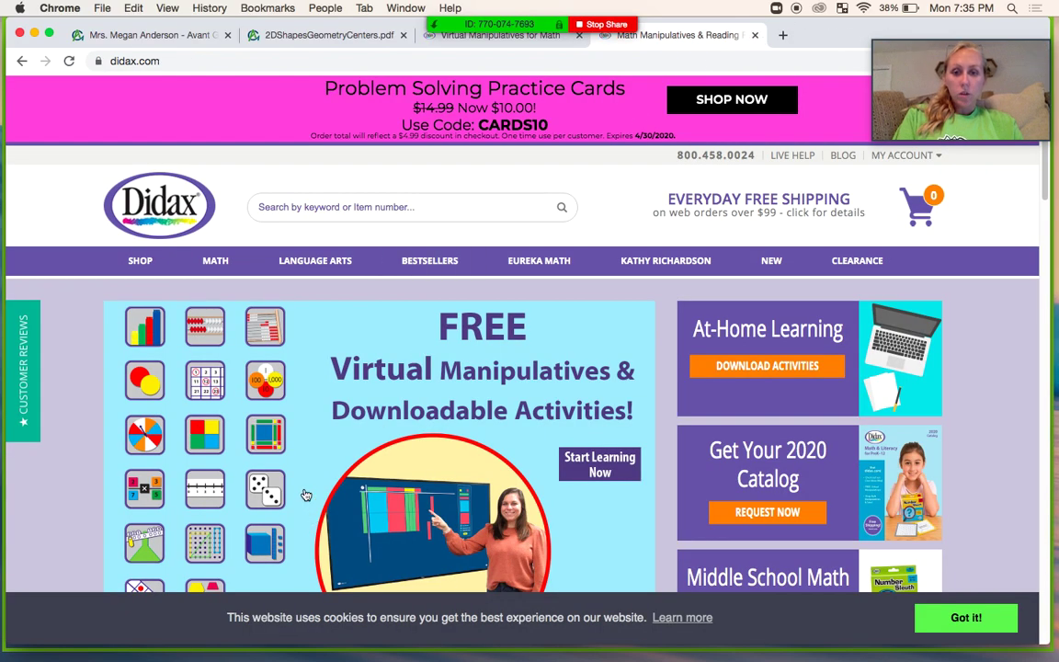
click(552, 37)
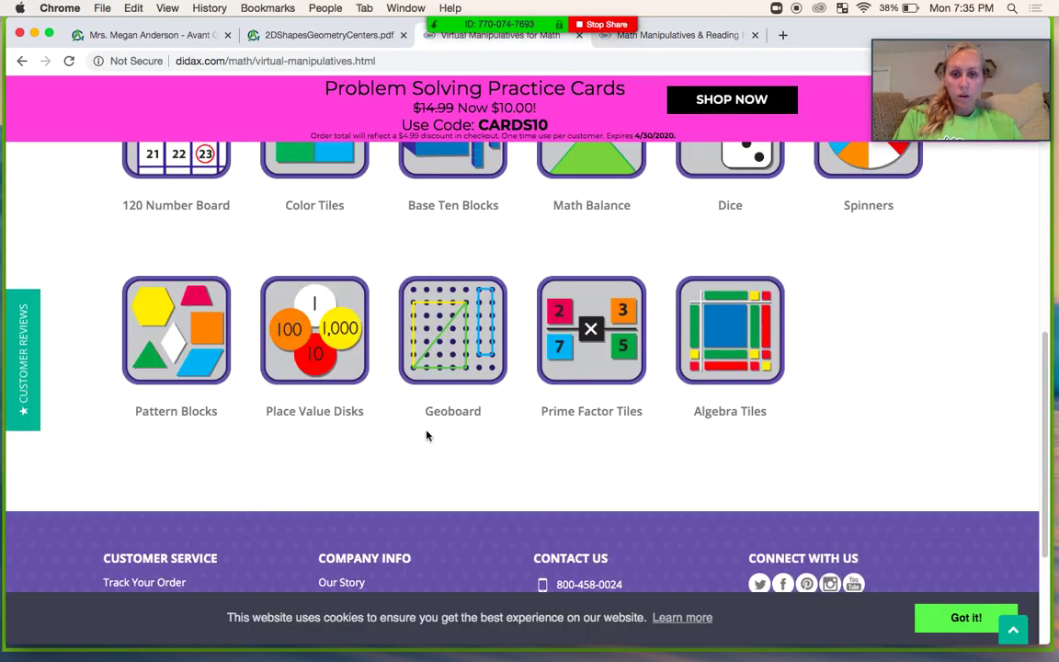
scroll(383, 385, up, 3)
scroll(426, 437, up, 5)
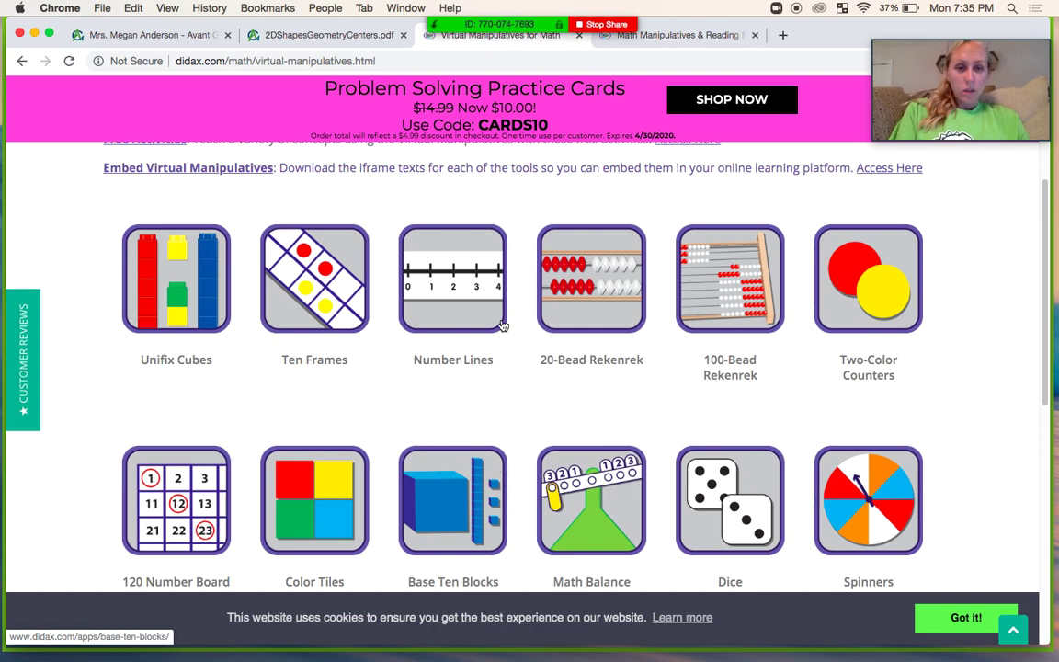
scroll(553, 515, down, 2)
scroll(552, 515, down, 1)
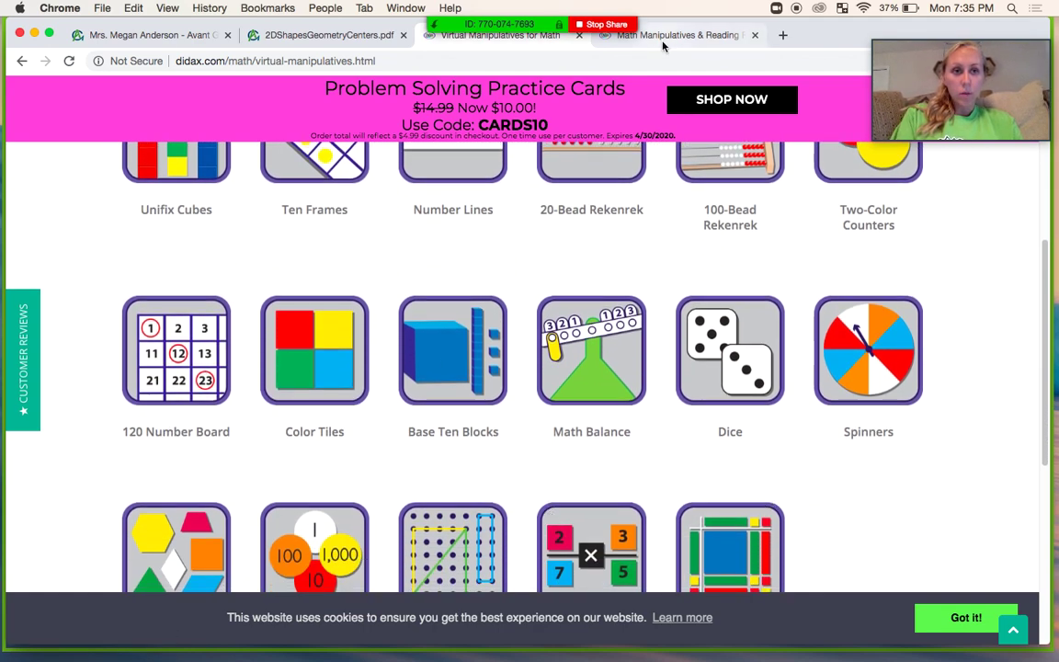
click(663, 42)
click(494, 40)
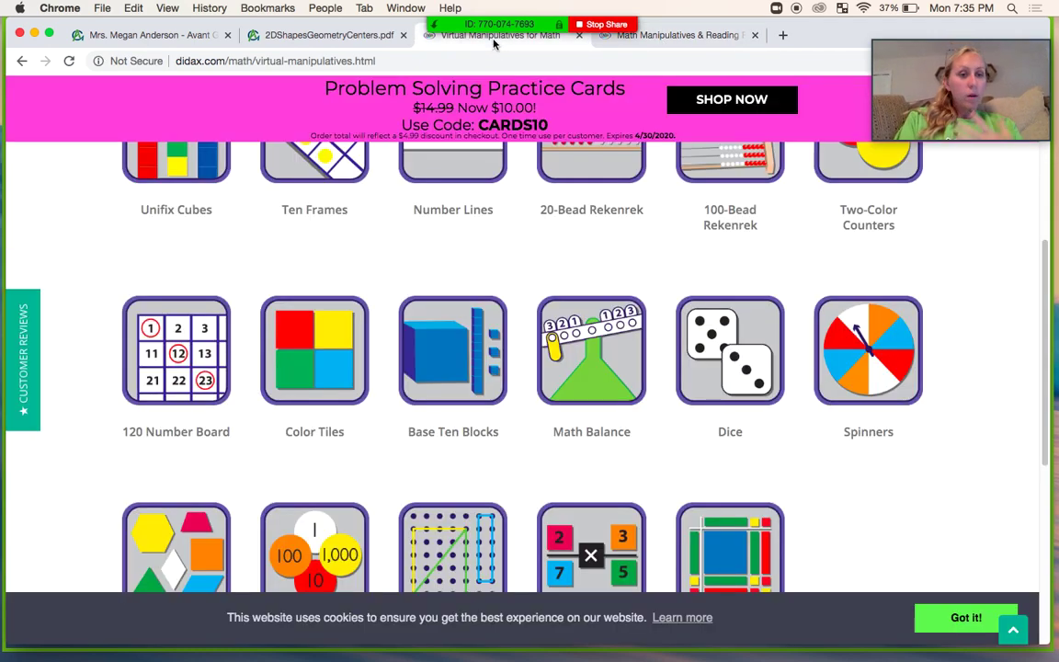